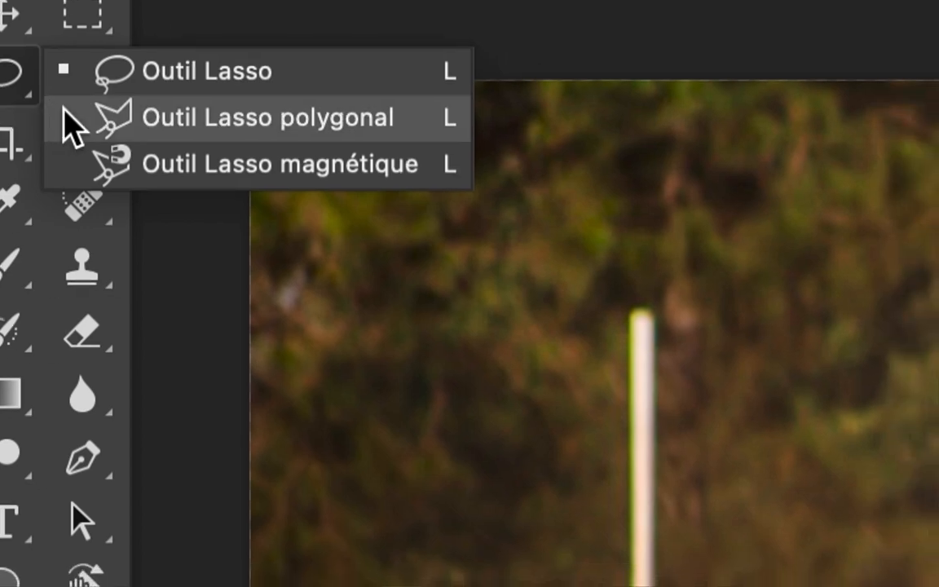
Outline the white goal post beside the central rider with a closed Polygonal Lasso selection.
{"action": "left_click", "coordinate": [72, 129]}
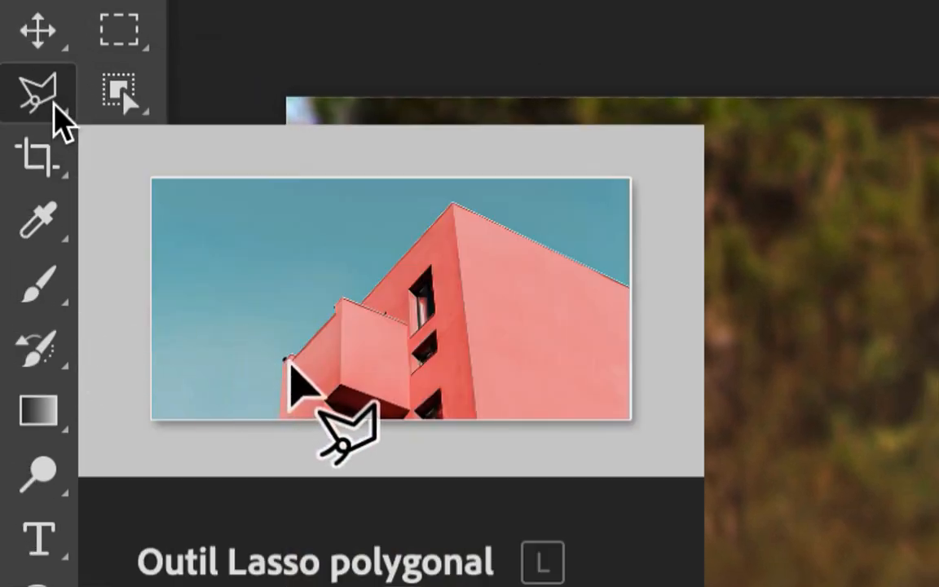
{"action": "left_click", "coordinate": [63, 122]}
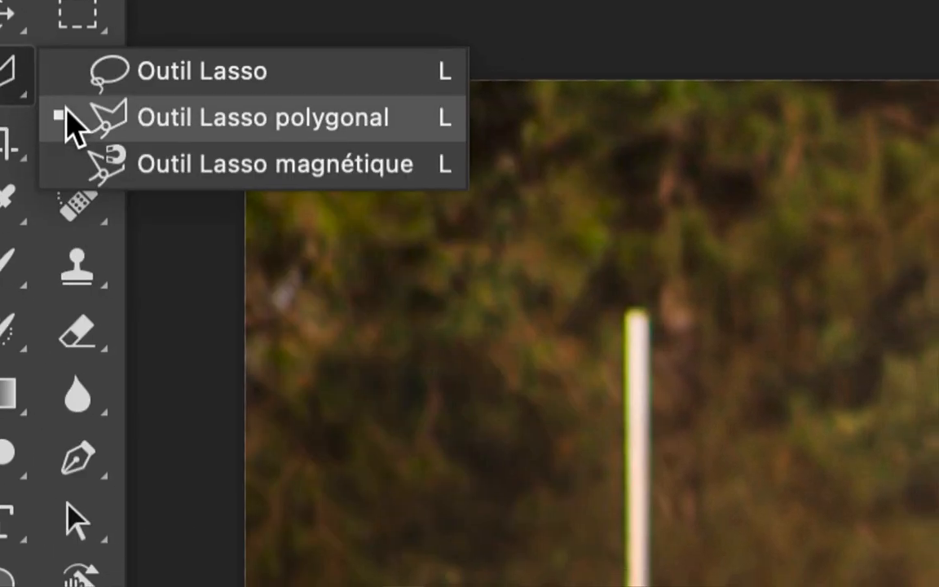
{"action": "left_click", "coordinate": [108, 133]}
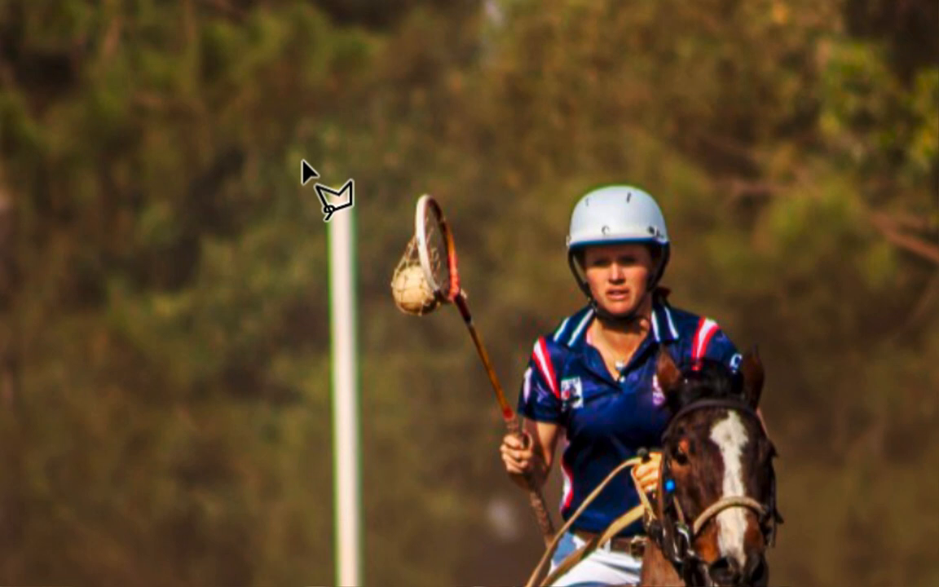
{"action": "left_click", "coordinate": [303, 161]}
{"action": "left_click", "coordinate": [377, 162]}
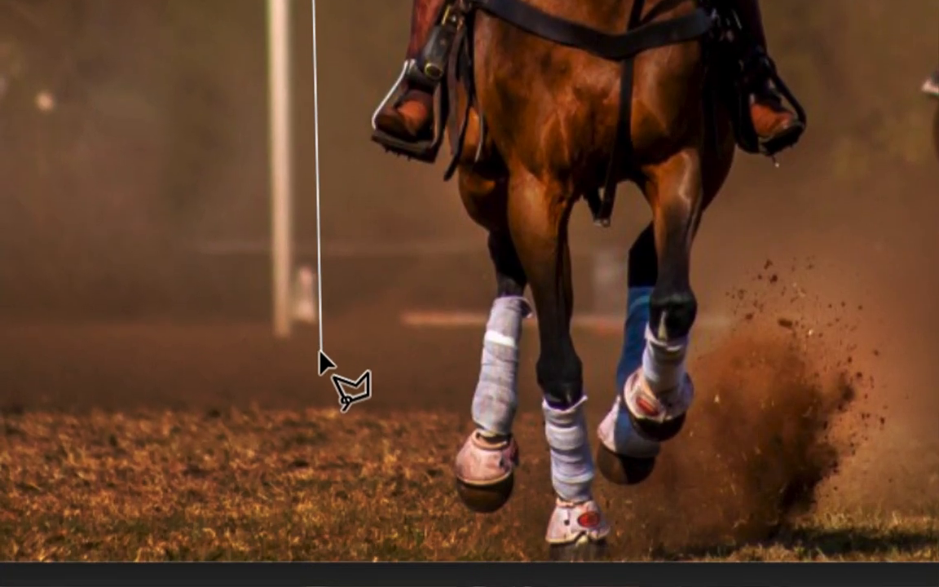
{"action": "left_click", "coordinate": [320, 353]}
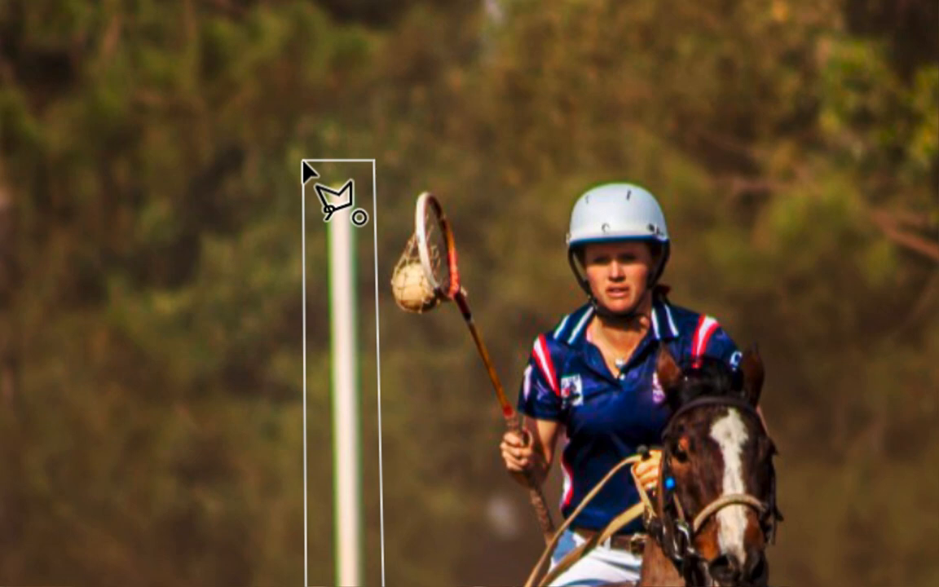
{"action": "left_click", "coordinate": [303, 168]}
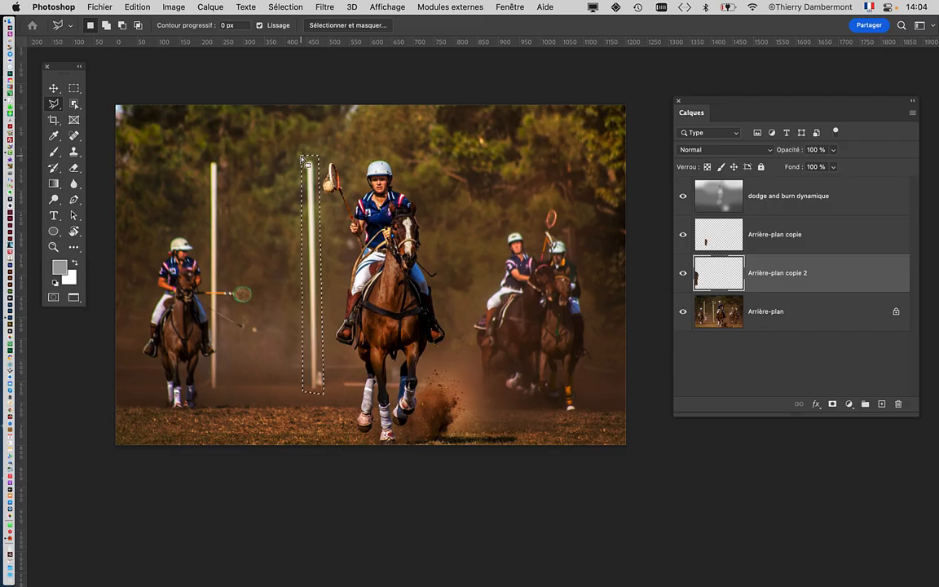
{"action": "left_click", "coordinate": [137, 6]}
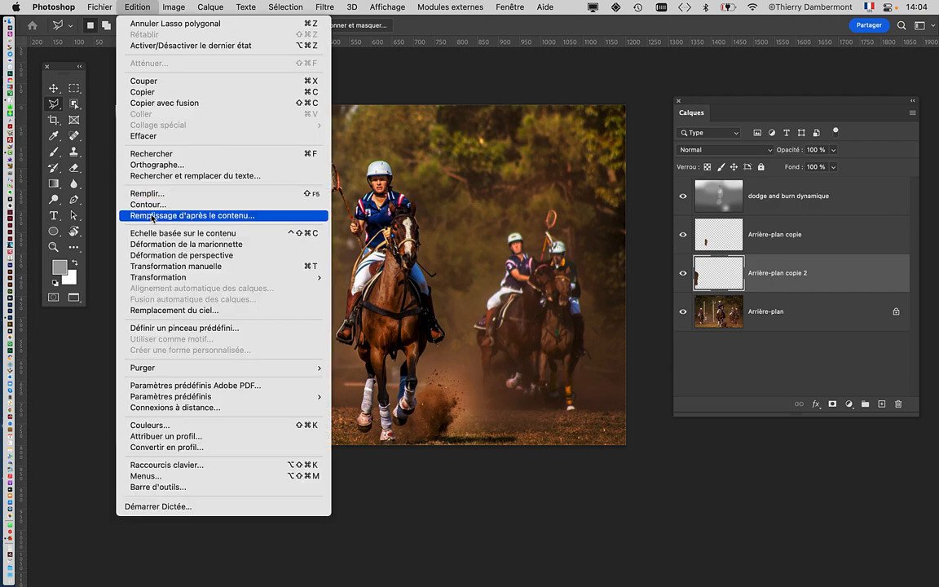
{"action": "left_click", "coordinate": [196, 191]}
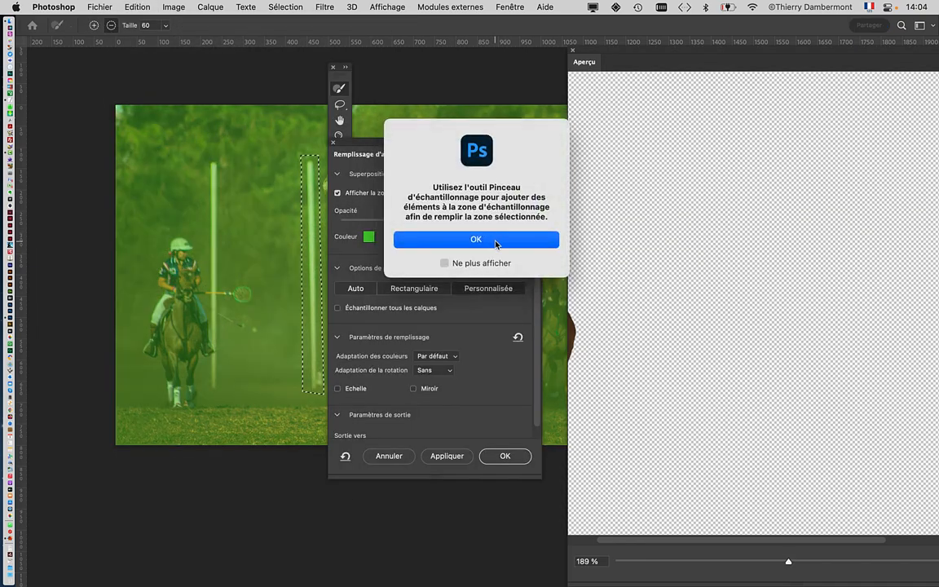
{"action": "left_click", "coordinate": [495, 243]}
{"action": "left_click_drag", "start_coordinate": [460, 151], "coordinate": [160, 144]}
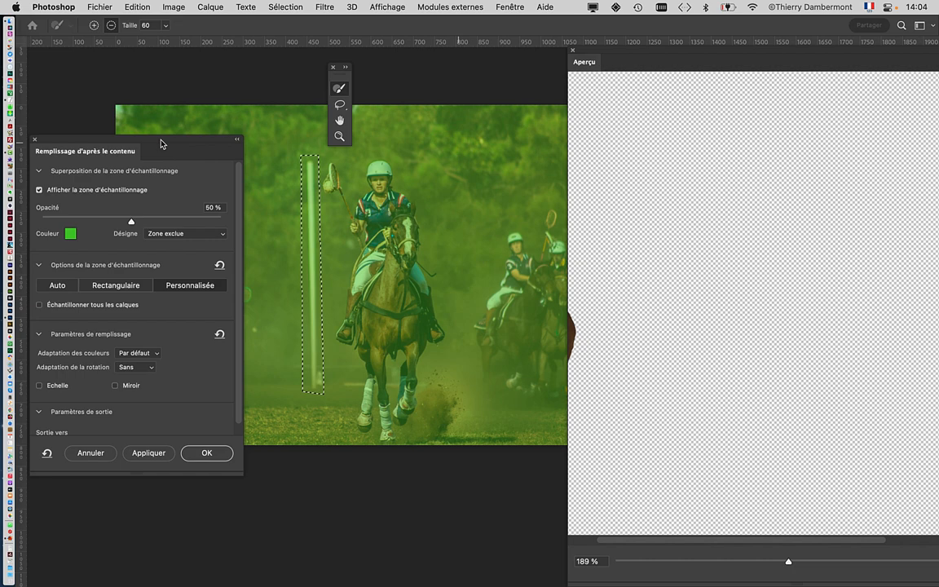
{"action": "left_click", "coordinate": [87, 453]}
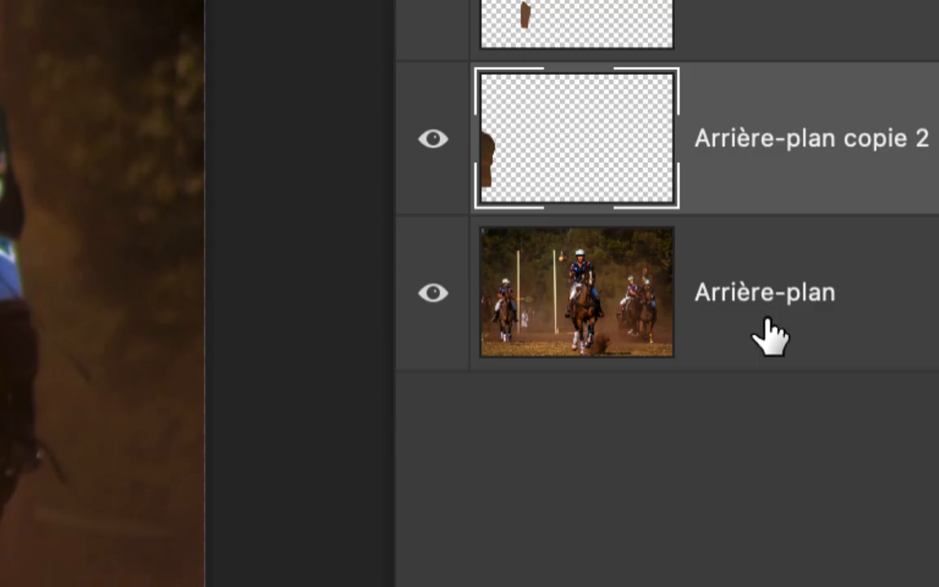
Remove the selected goal post from the Arrière-plan layer with Content-Aware Fill using automatic sampling, and clear the selection.
{"action": "left_click", "coordinate": [768, 322]}
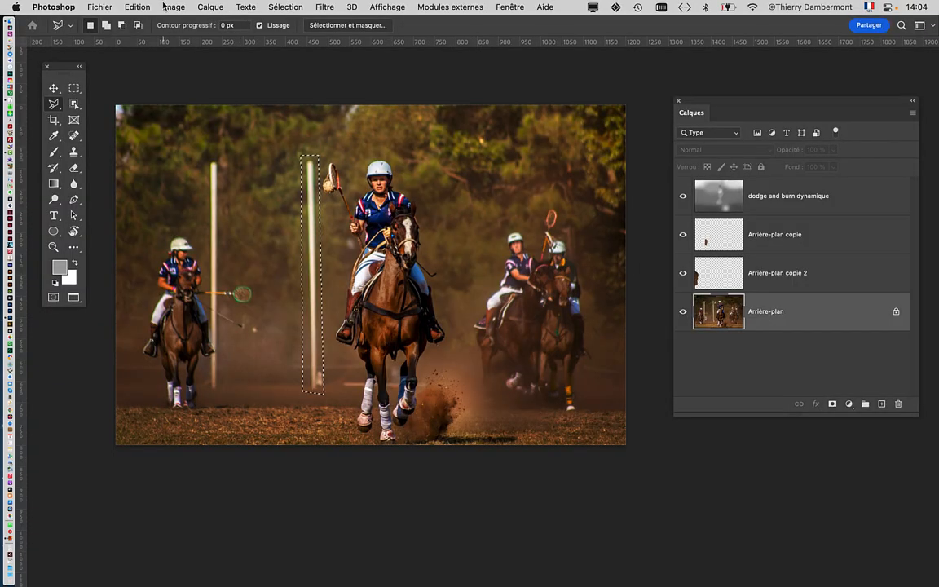
{"action": "left_click", "coordinate": [135, 7]}
{"action": "left_click", "coordinate": [147, 184]}
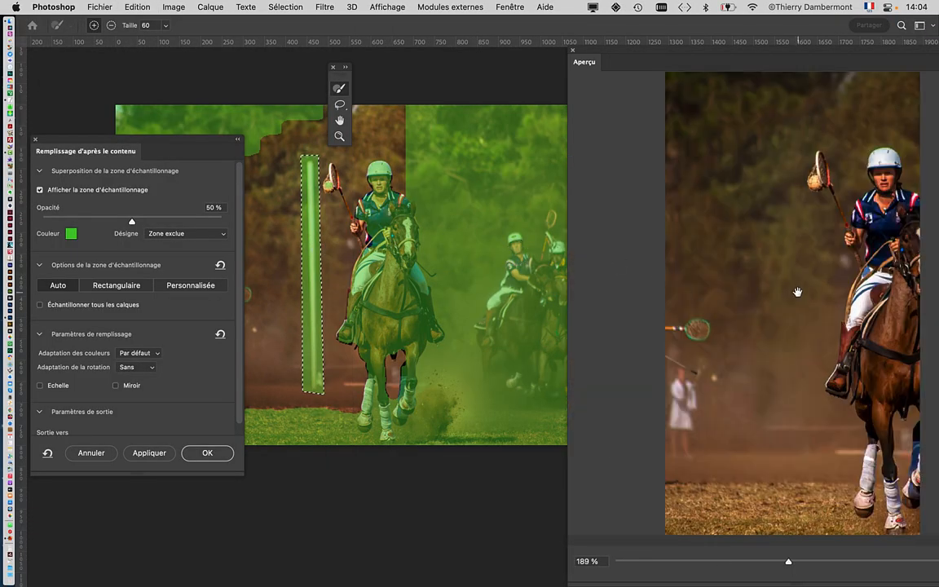
{"action": "left_click_drag", "start_coordinate": [604, 63], "coordinate": [433, 82]}
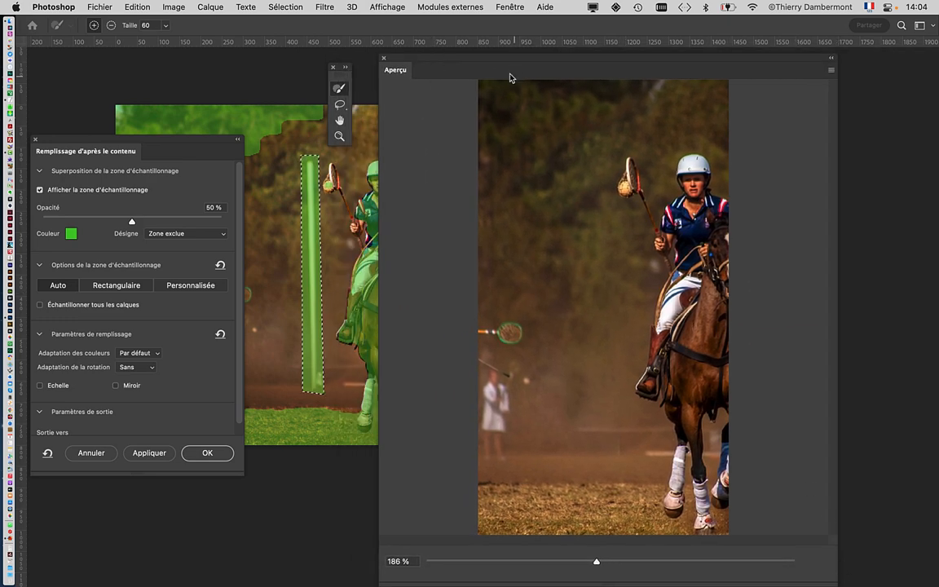
{"action": "left_click_drag", "start_coordinate": [481, 63], "coordinate": [587, 59]}
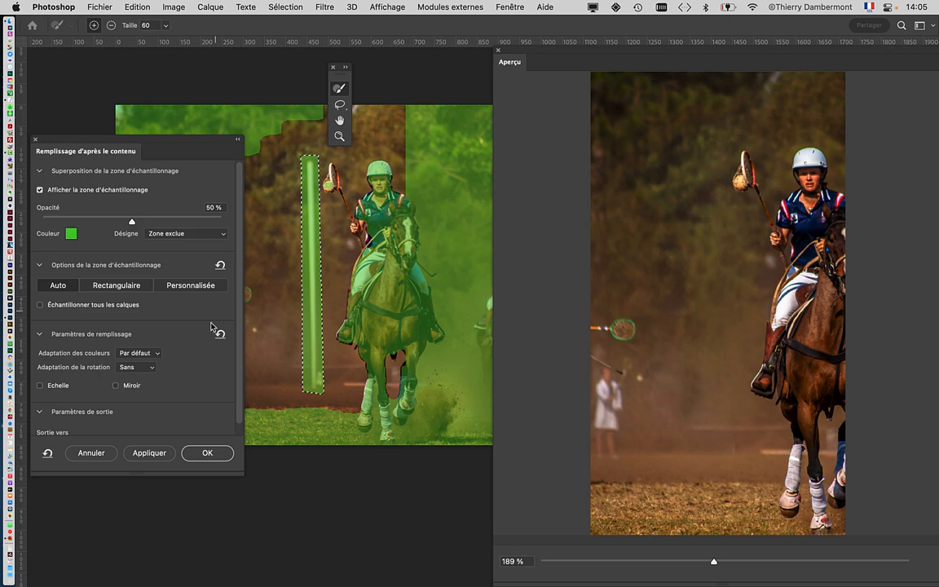
{"action": "left_click", "coordinate": [202, 453]}
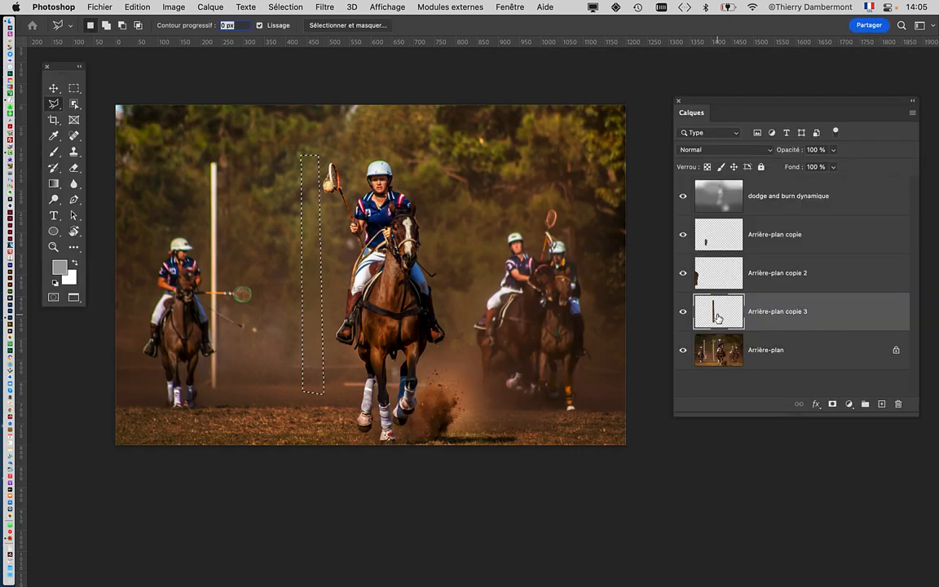
{"action": "left_click", "coordinate": [285, 7]}
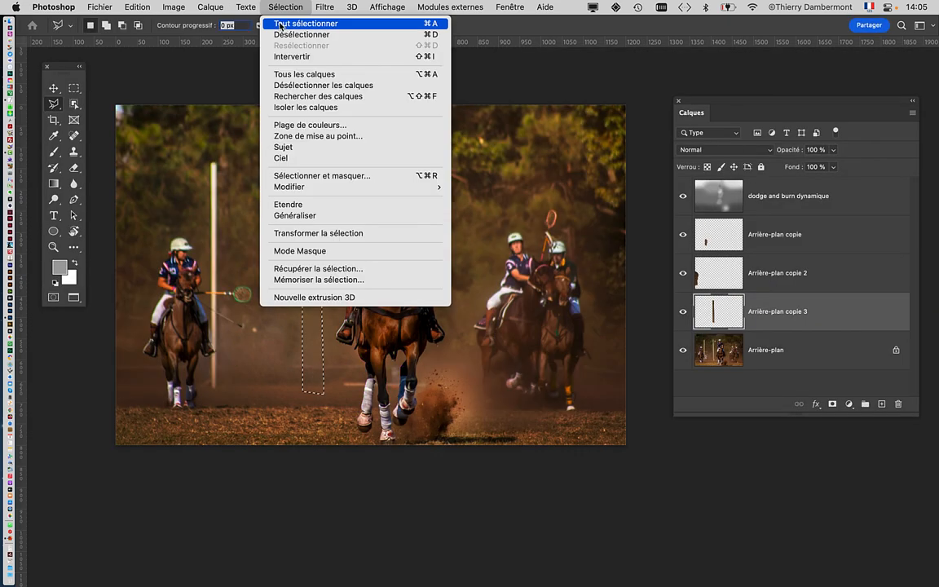
{"action": "left_click", "coordinate": [293, 33]}
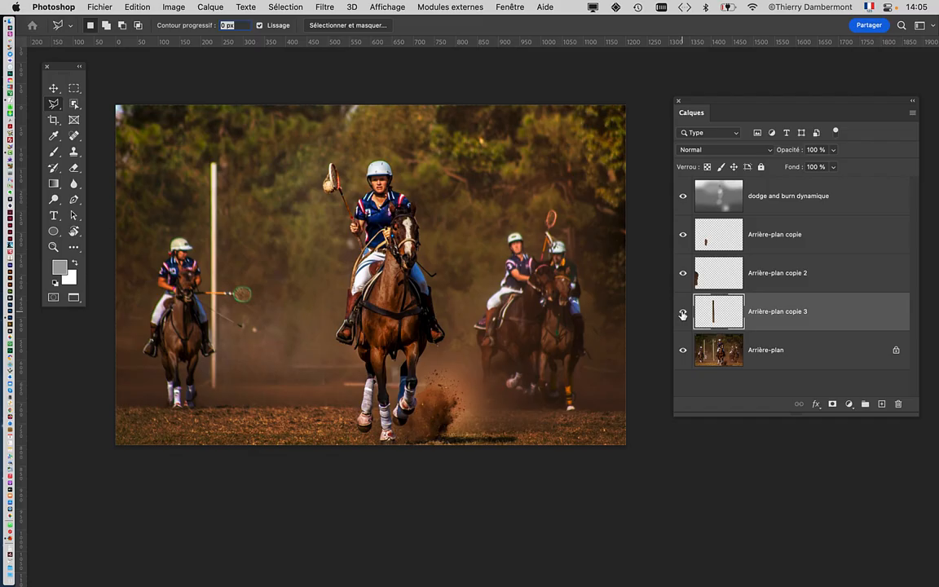
Compare the image with and without the Arrière-plan copie 3 layer to examine the retouched post area.
{"action": "left_click", "coordinate": [685, 317]}
{"action": "left_click", "coordinate": [685, 316]}
{"action": "scroll", "coordinate": [320, 311], "scroll_direction": "up", "scroll_amount": 3}
{"action": "left_click", "coordinate": [683, 315]}
{"action": "left_click", "coordinate": [683, 315]}
{"action": "left_click", "coordinate": [683, 316]}
{"action": "left_click", "coordinate": [683, 317]}
{"action": "scroll", "coordinate": [419, 382], "scroll_direction": "down", "scroll_amount": 3}
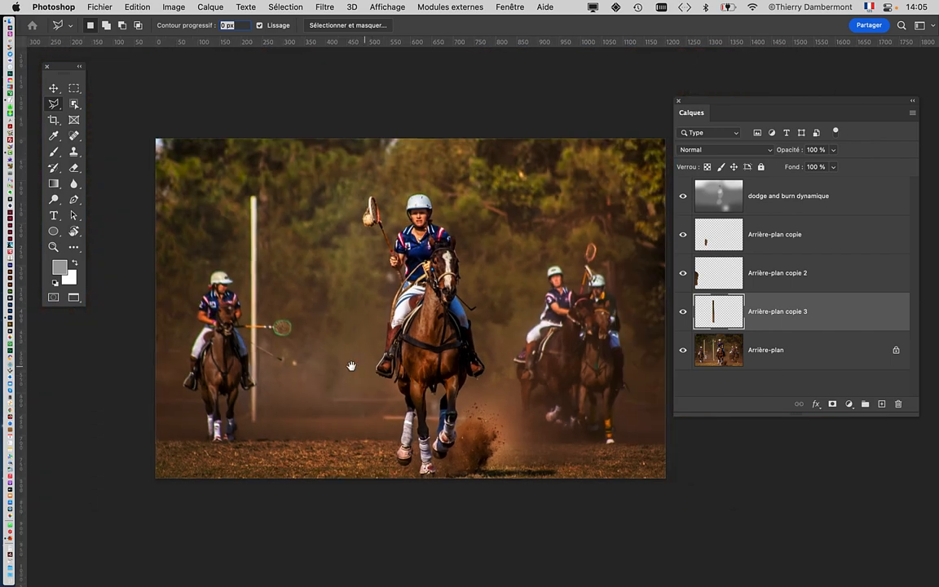
{"action": "left_click_drag", "start_coordinate": [372, 367], "coordinate": [310, 357]}
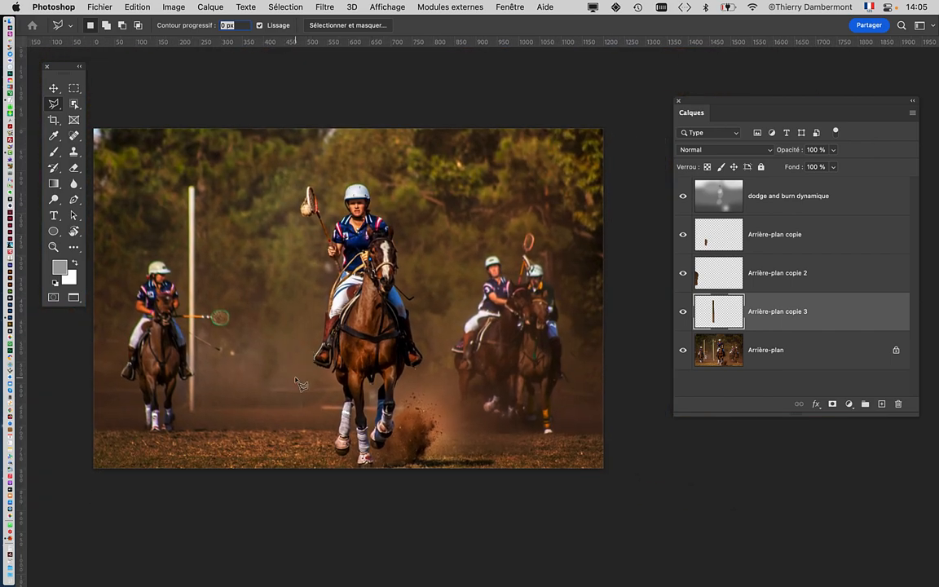
{"action": "scroll", "coordinate": [297, 384], "scroll_direction": "up", "scroll_amount": 3}
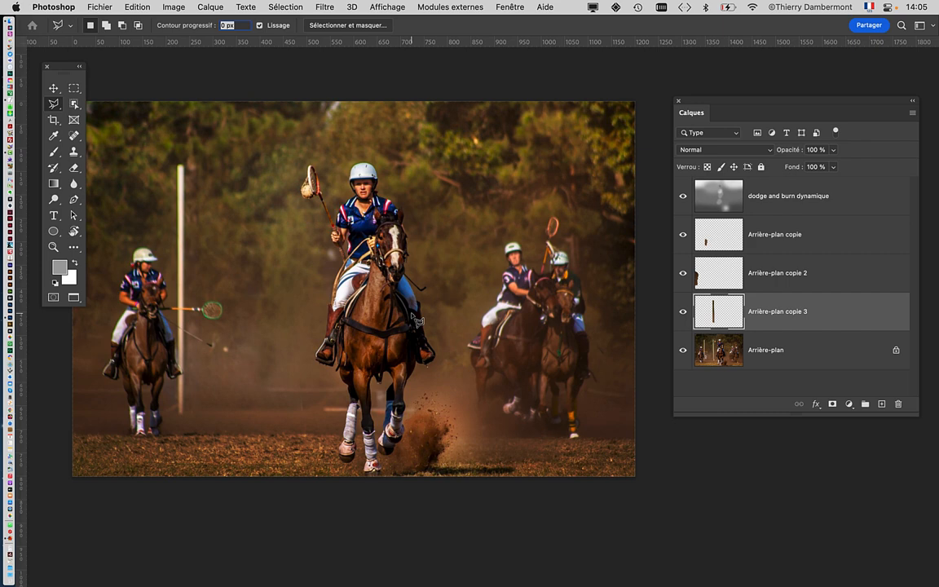
Try to select the central rider and horse with Object Selection rectangles while the Arrière-plan copie 3 layer is active.
{"action": "left_click_drag", "start_coordinate": [60, 68], "coordinate": [72, 76]}
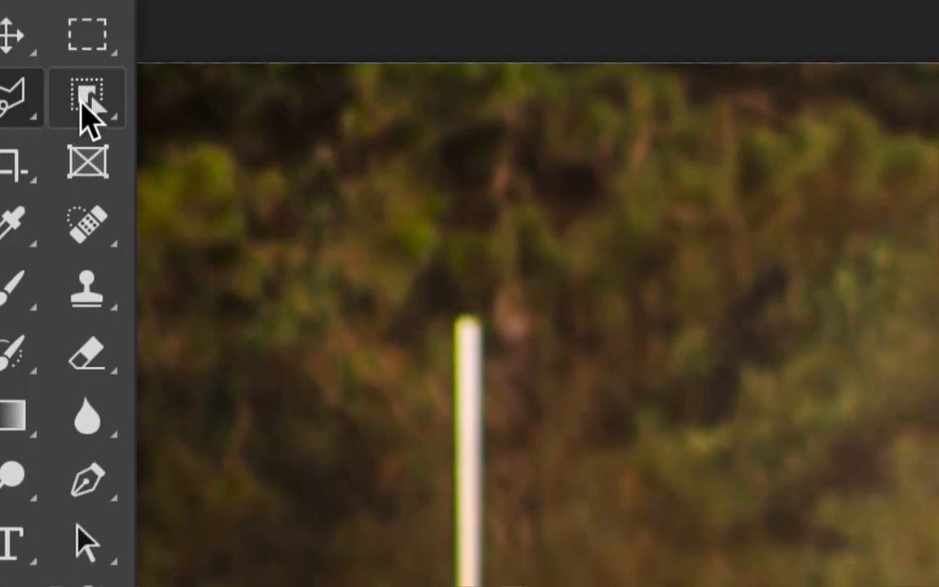
{"action": "left_click", "coordinate": [83, 102]}
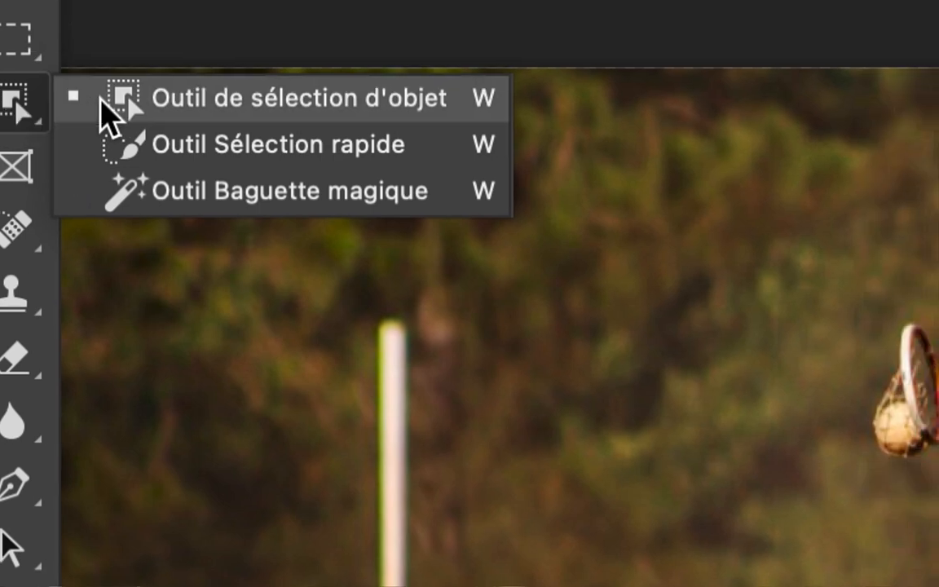
{"action": "left_click", "coordinate": [107, 114]}
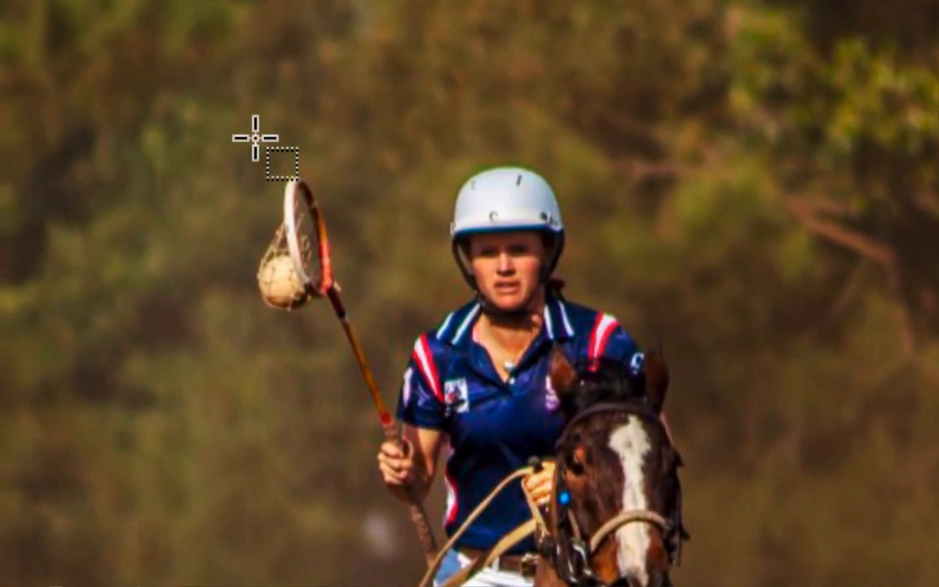
{"action": "left_click_drag", "start_coordinate": [245, 100], "coordinate": [366, 278]}
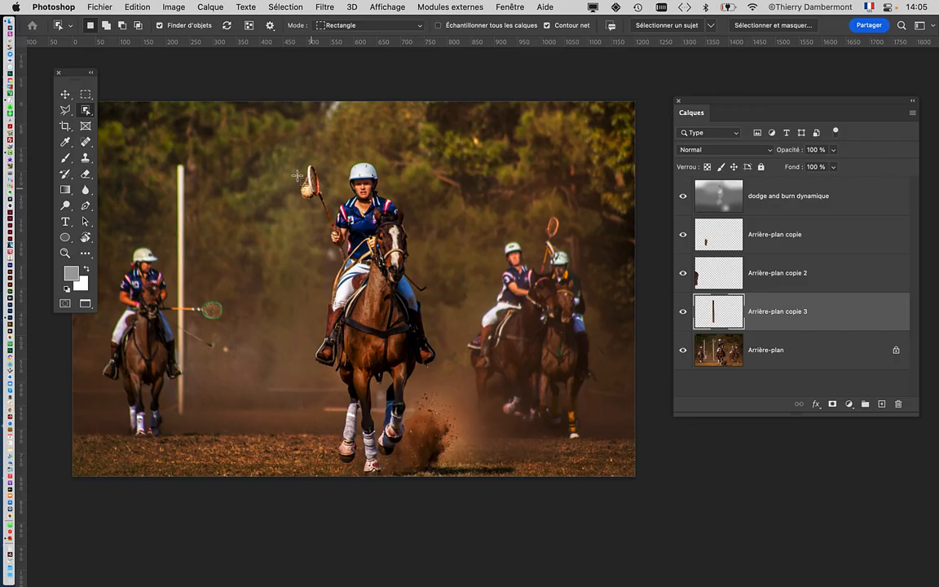
{"action": "left_click_drag", "start_coordinate": [281, 137], "coordinate": [447, 362]}
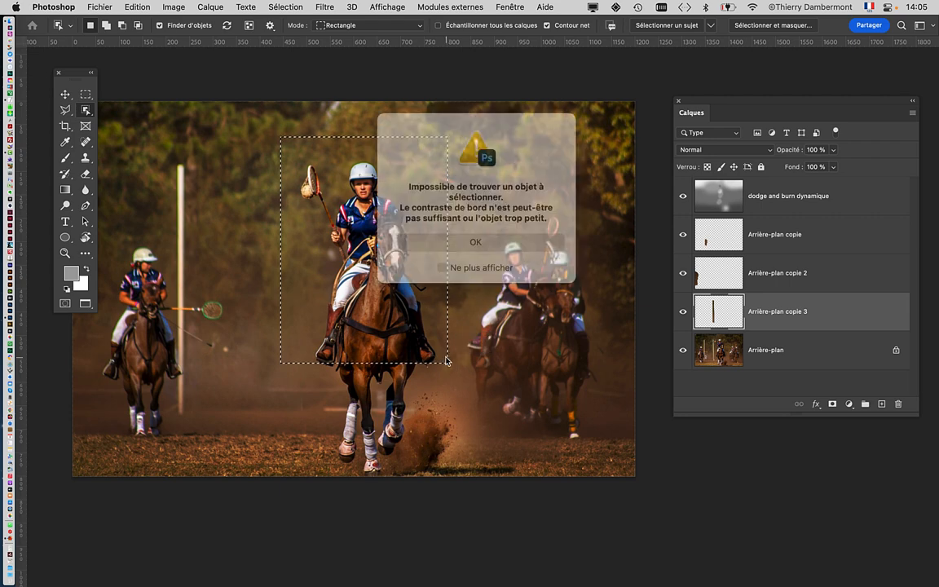
{"action": "left_click", "coordinate": [480, 237]}
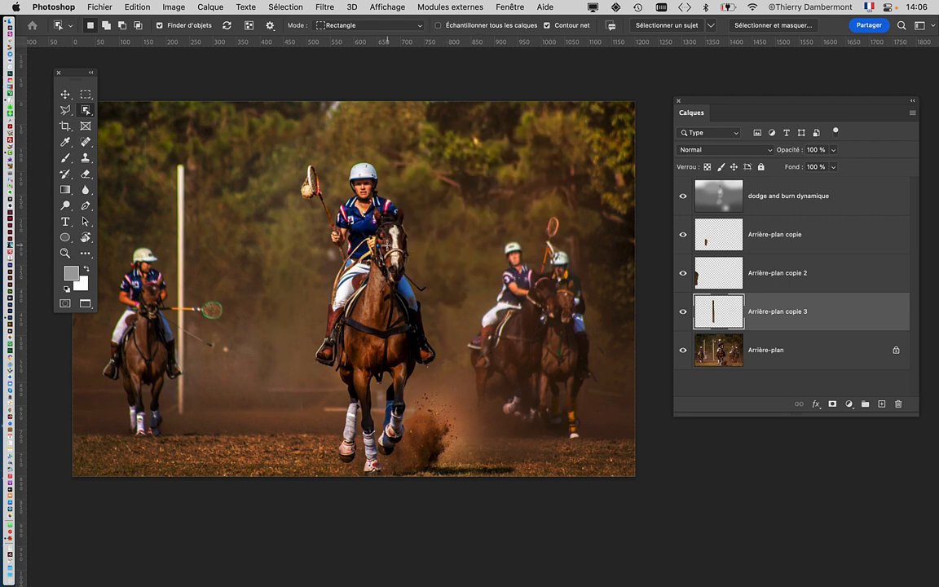
{"action": "left_click_drag", "start_coordinate": [284, 137], "coordinate": [451, 512]}
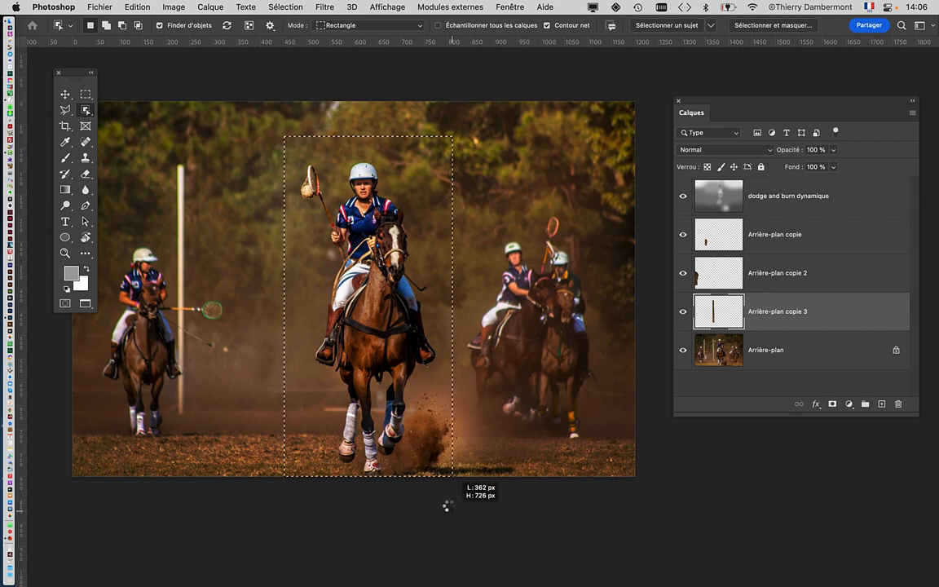
{"action": "key", "text": "super+d"}
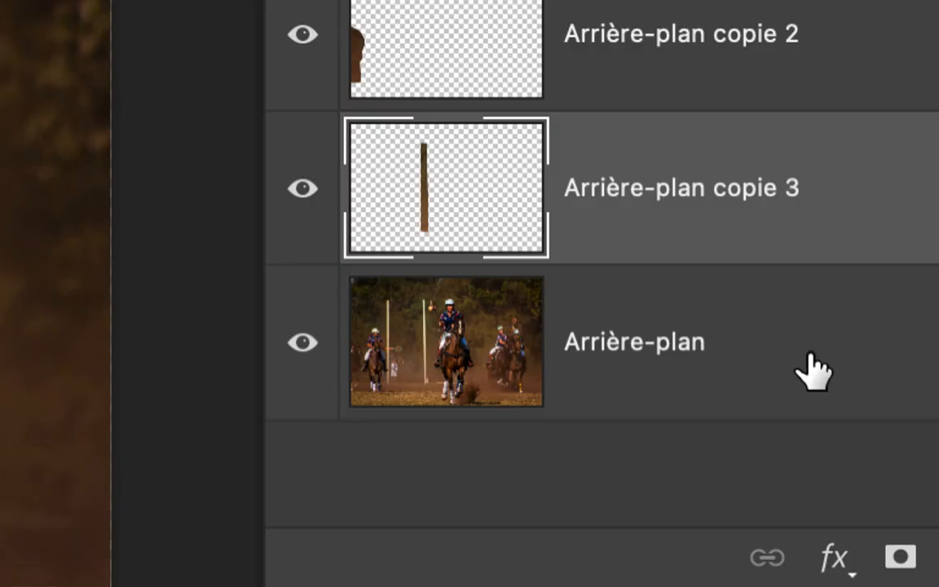
Select the central rider and horse on the Arrière-plan layer with the Object Selection tool, and clear the selection.
{"action": "left_click", "coordinate": [812, 372]}
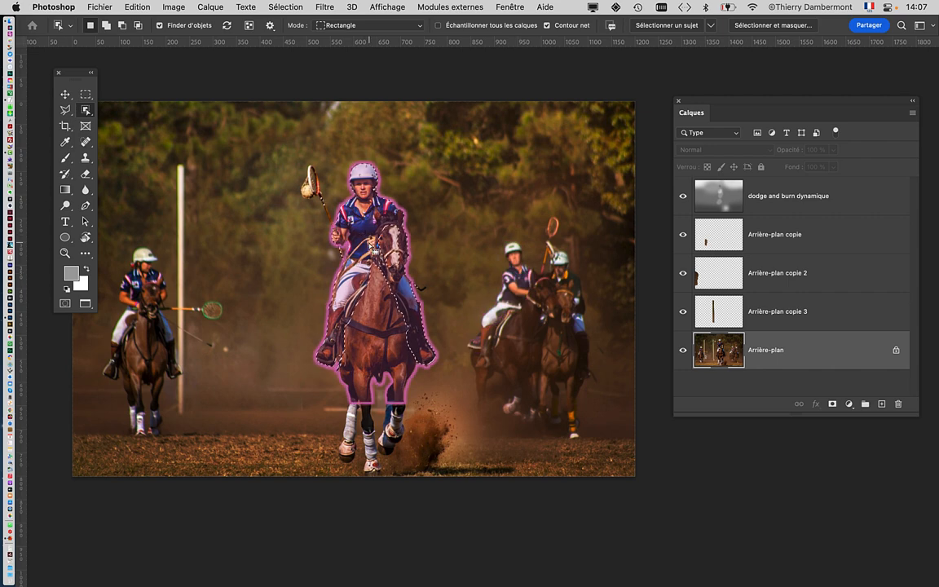
{"action": "left_click", "coordinate": [351, 225]}
{"action": "key", "text": "super+d"}
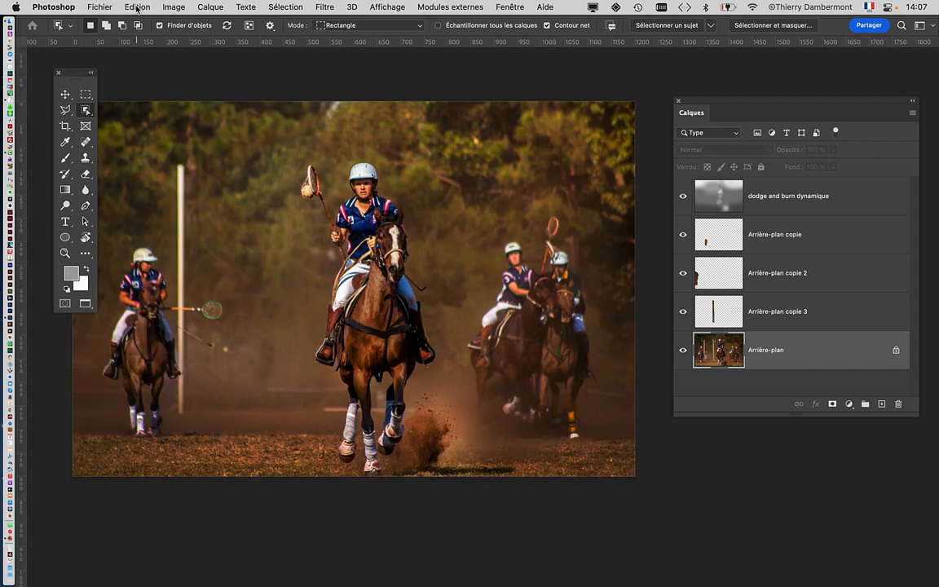
Select the subjects of the photo automatically with the Subject command, and clear the selection.
{"action": "left_click", "coordinate": [281, 8]}
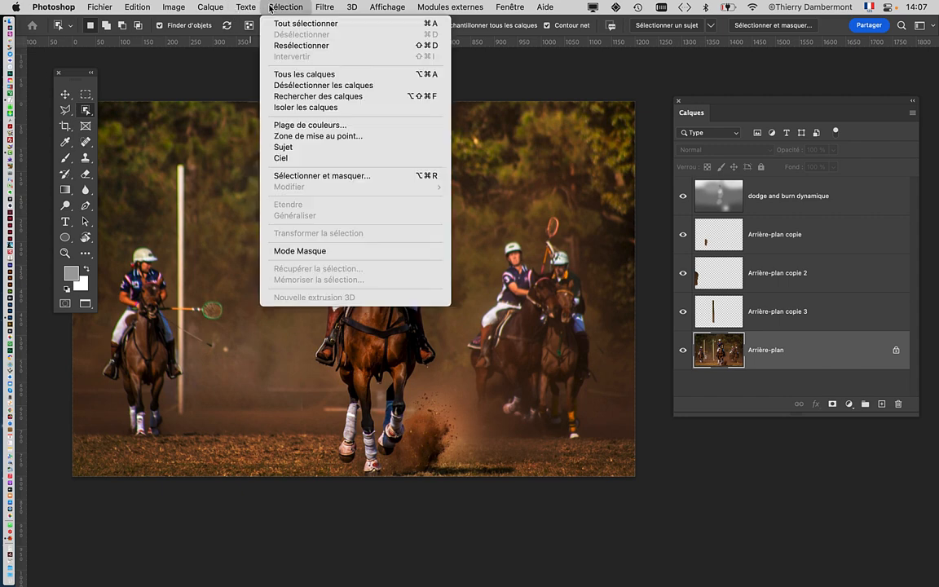
{"action": "left_click", "coordinate": [300, 148]}
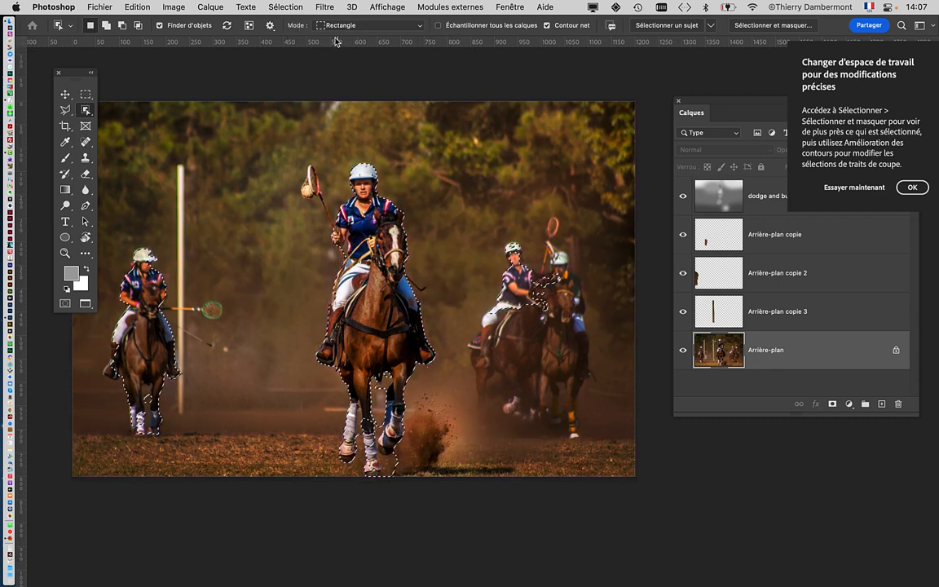
{"action": "left_click", "coordinate": [285, 6]}
{"action": "left_click", "coordinate": [300, 29]}
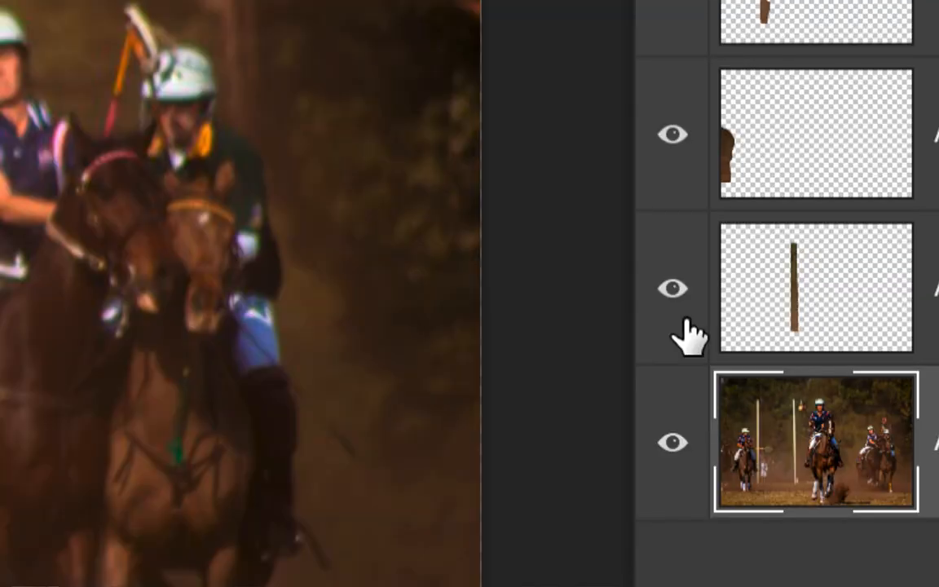
Hide the Arrière-plan copie 3 layer and switch to the Move tool.
{"action": "left_click", "coordinate": [677, 295]}
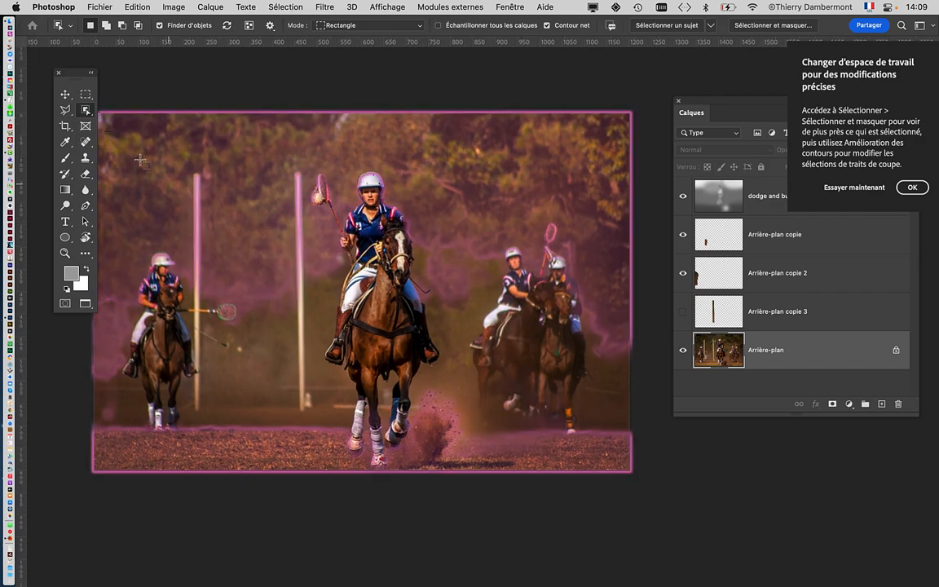
{"action": "left_click", "coordinate": [67, 99]}
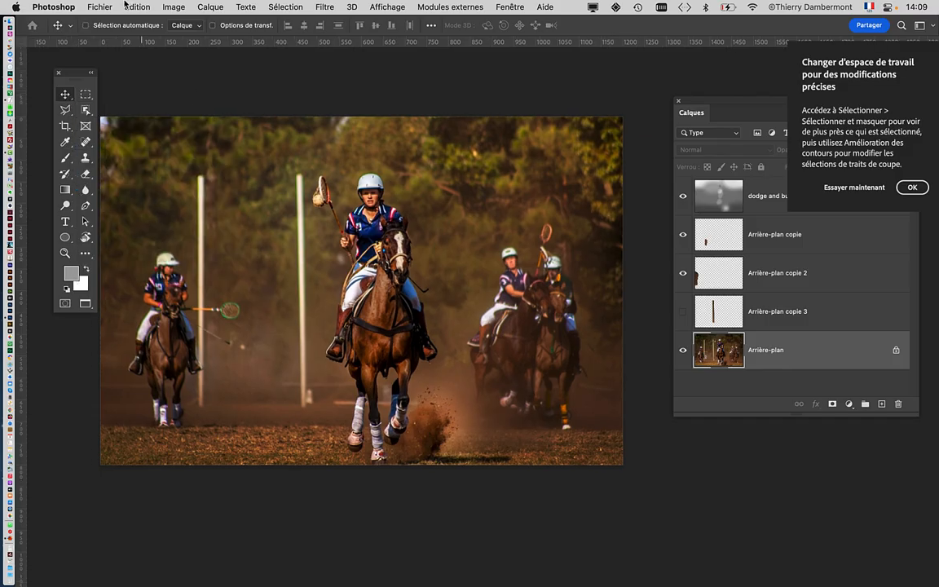
Save the image under the new name sport_horse_polo-04.psd in the retouche trois techniques folder.
{"action": "left_click", "coordinate": [113, 6]}
{"action": "left_click", "coordinate": [151, 141]}
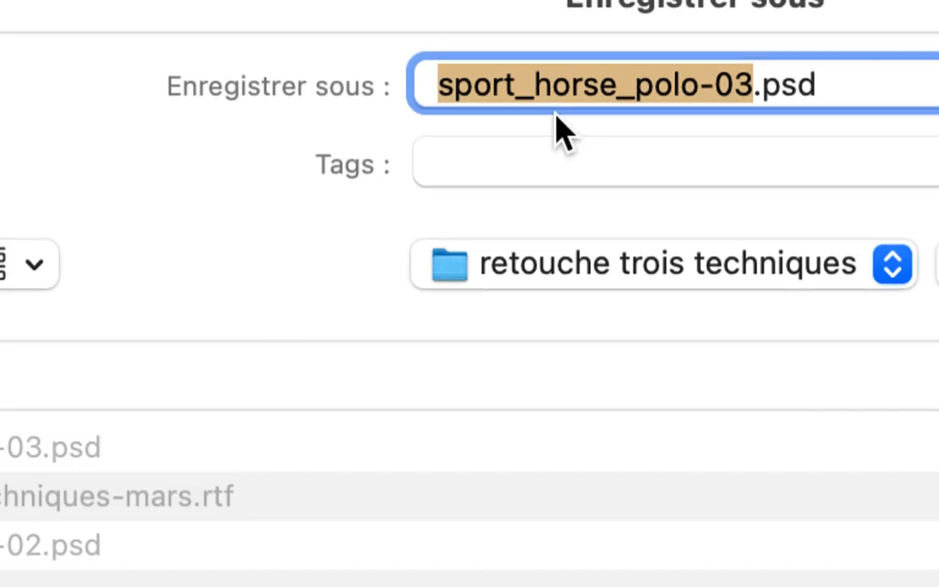
{"action": "left_click", "coordinate": [604, 108]}
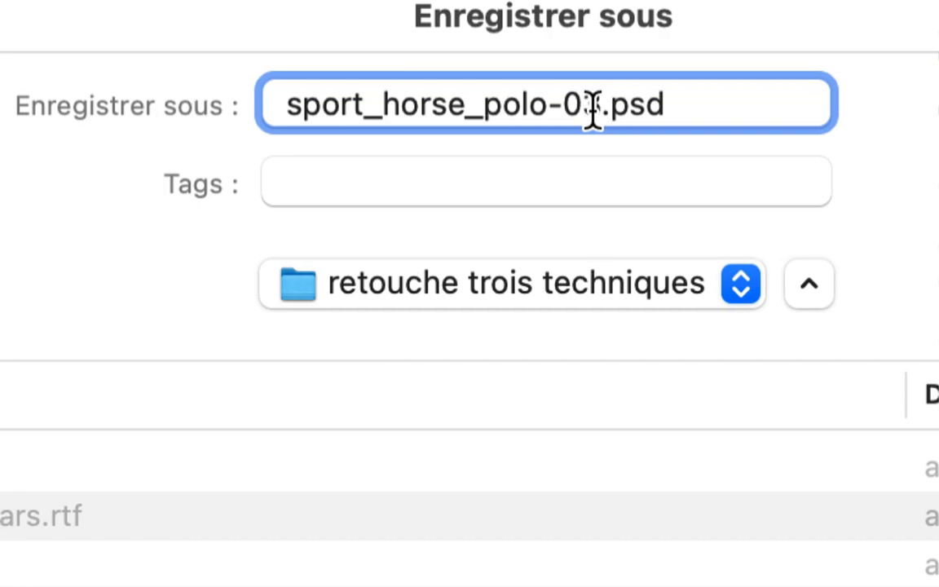
{"action": "key", "text": "shift+Left"}
{"action": "type", "text": "4"}
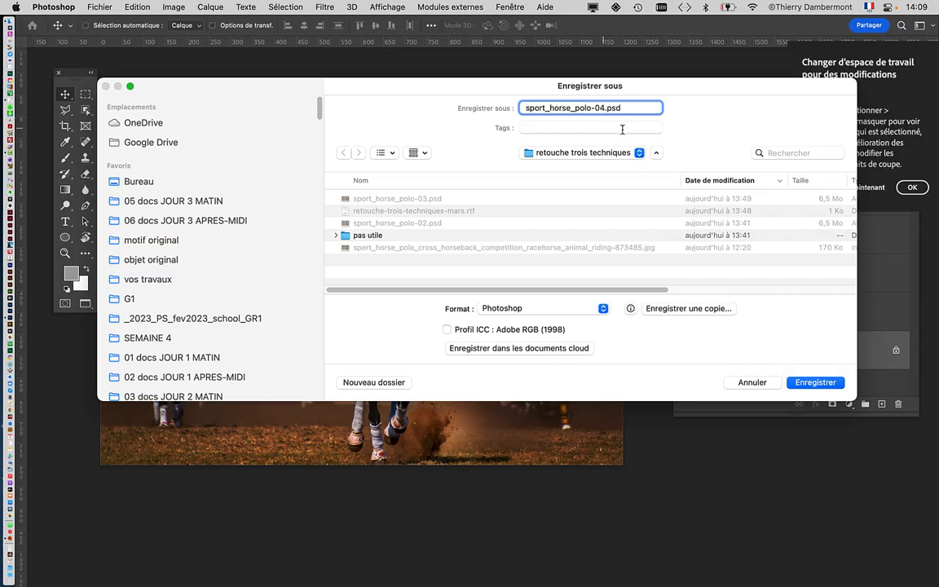